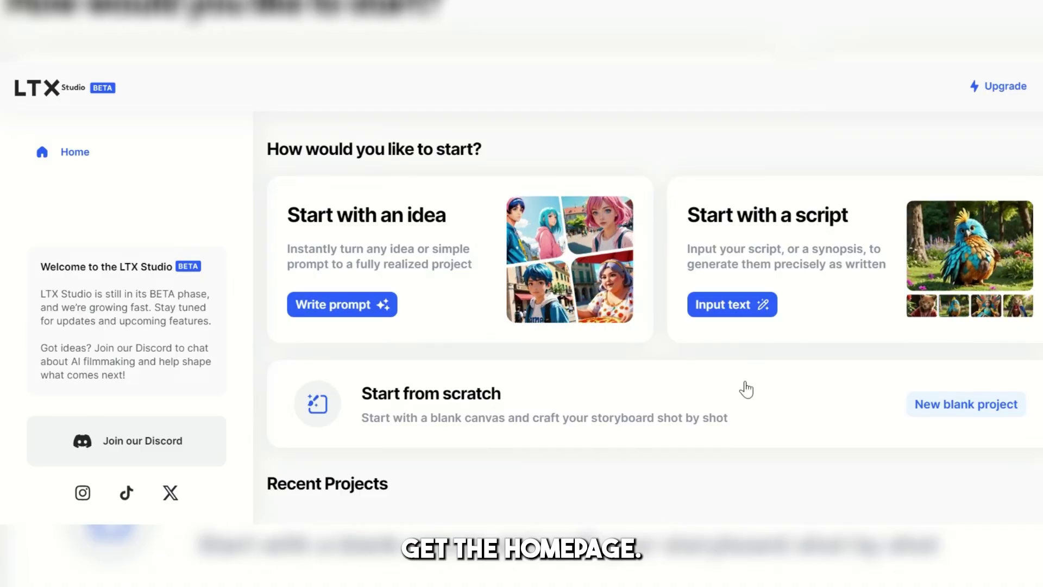
Open the film idea prompt for a new project and look over the sample ideas Hidden Romance and Dreamwaves
click(374, 305)
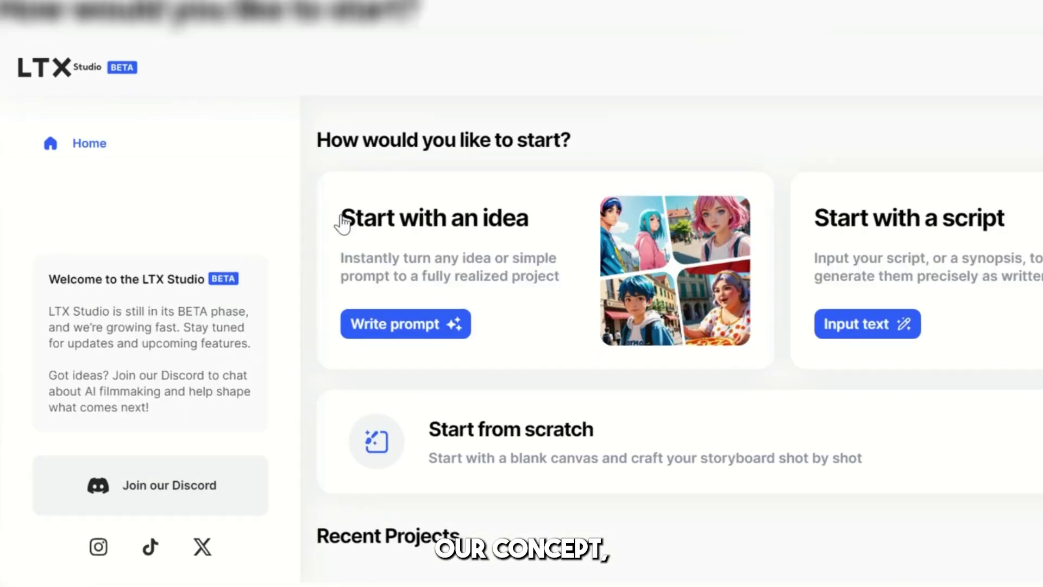
click(483, 423)
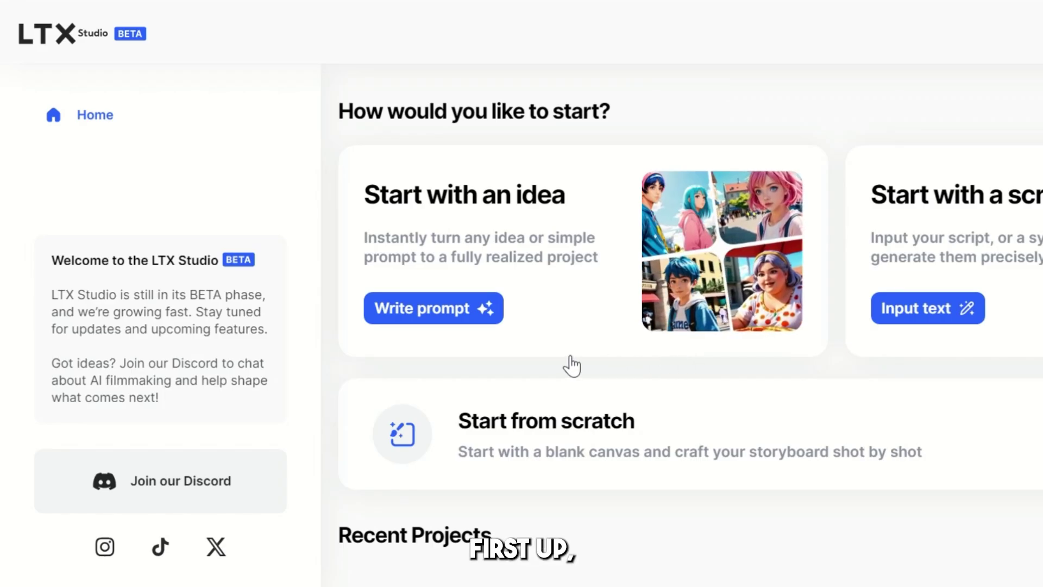
click(407, 326)
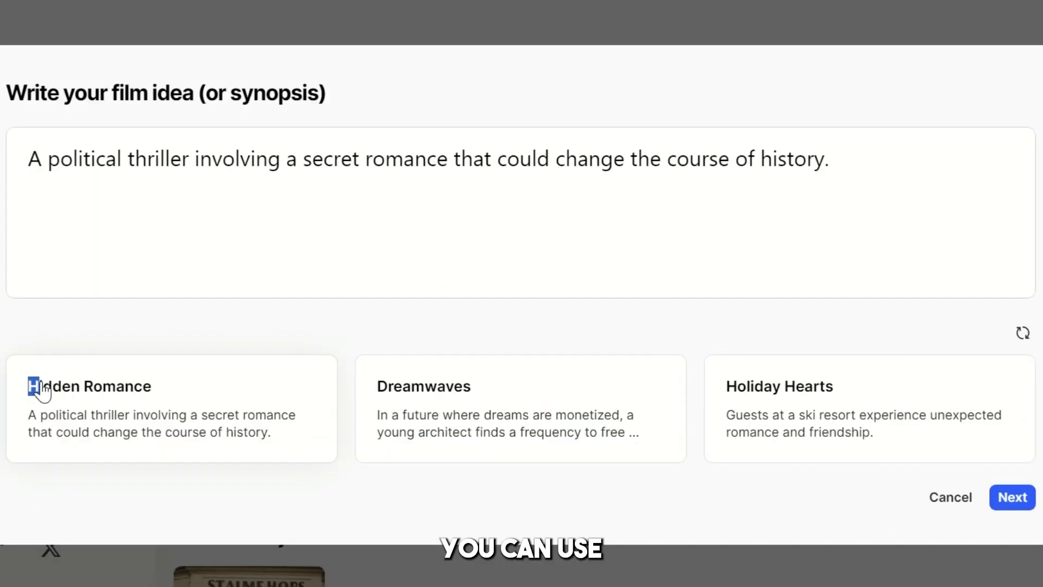
drag(38, 390, 144, 402)
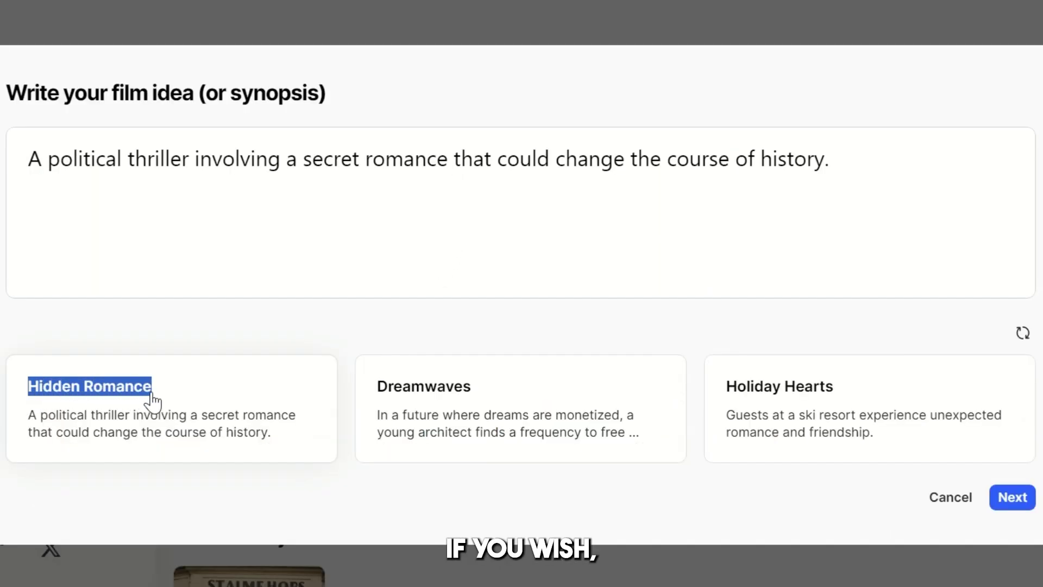
drag(381, 394, 579, 388)
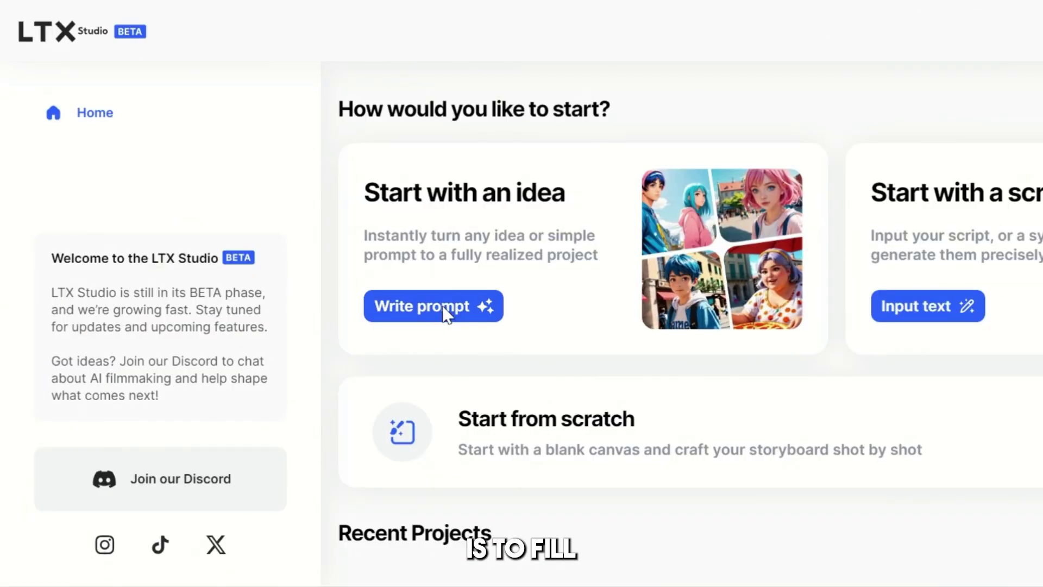
Start a project from the idea of two best buddies on a frantic desert road trip with 48 hours to find a mythical treasure
click(443, 299)
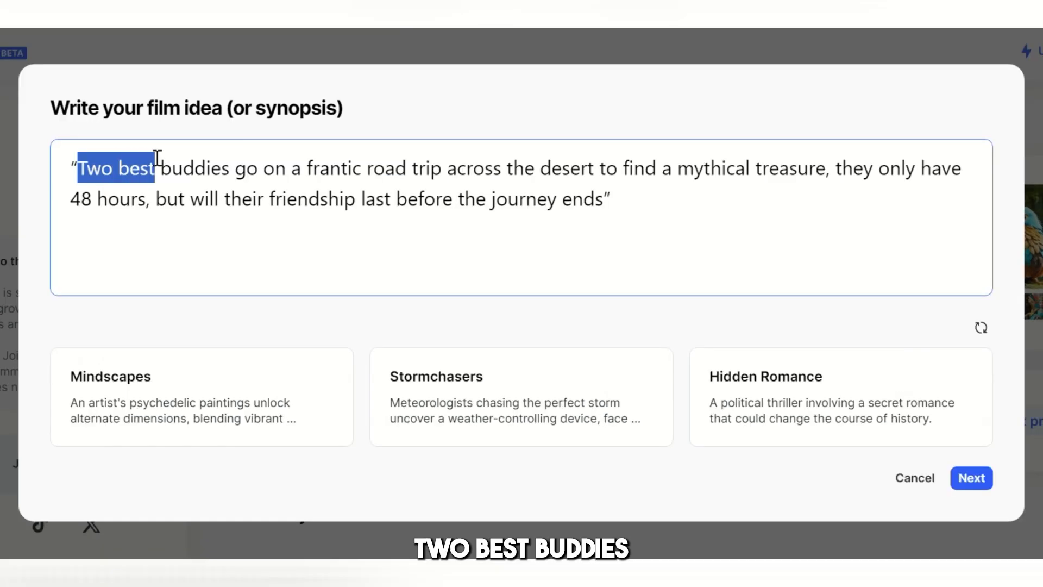
drag(157, 158, 208, 157)
drag(275, 164, 575, 157)
drag(807, 167, 970, 169)
drag(124, 209, 633, 260)
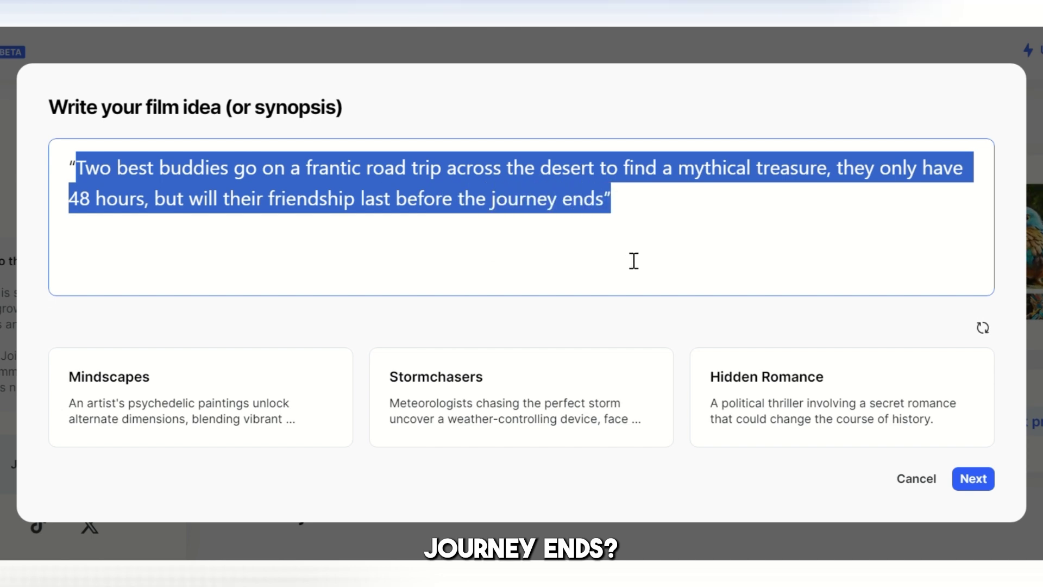
click(971, 480)
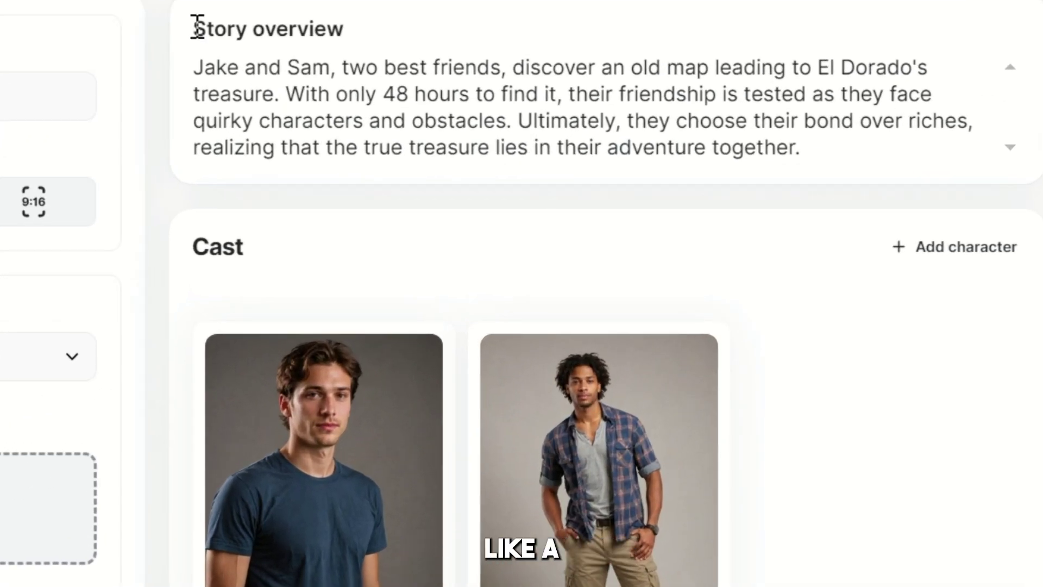
Read the generated story overview in the project overview and have it rewritten
drag(196, 27, 327, 30)
drag(197, 67, 715, 163)
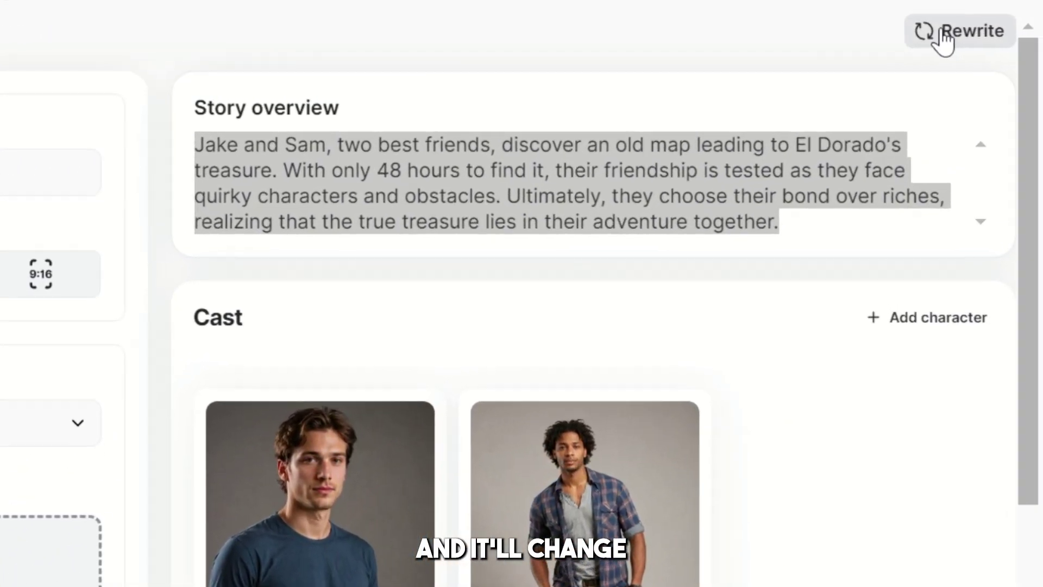
click(943, 32)
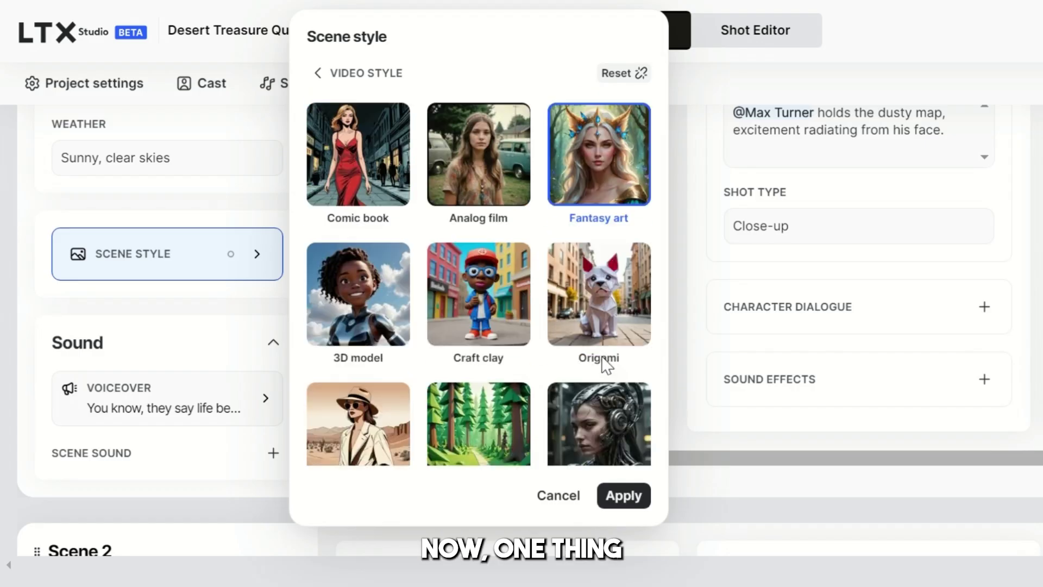
Browse the gallery of video styles available for the scene style
scroll(601, 356, down, 5)
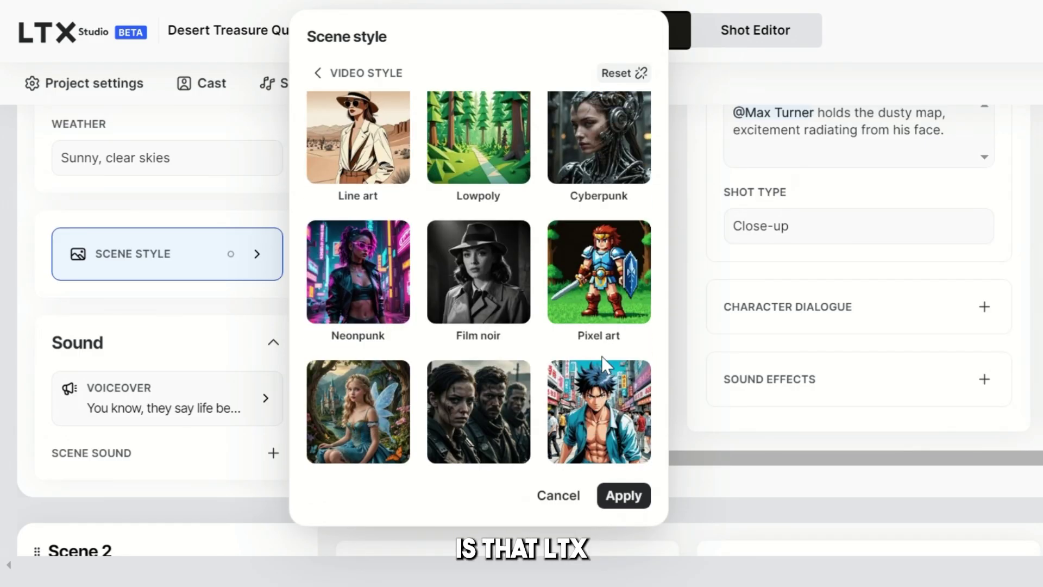
scroll(601, 356, down, 10)
scroll(603, 365, down, 10)
scroll(603, 365, down, 12)
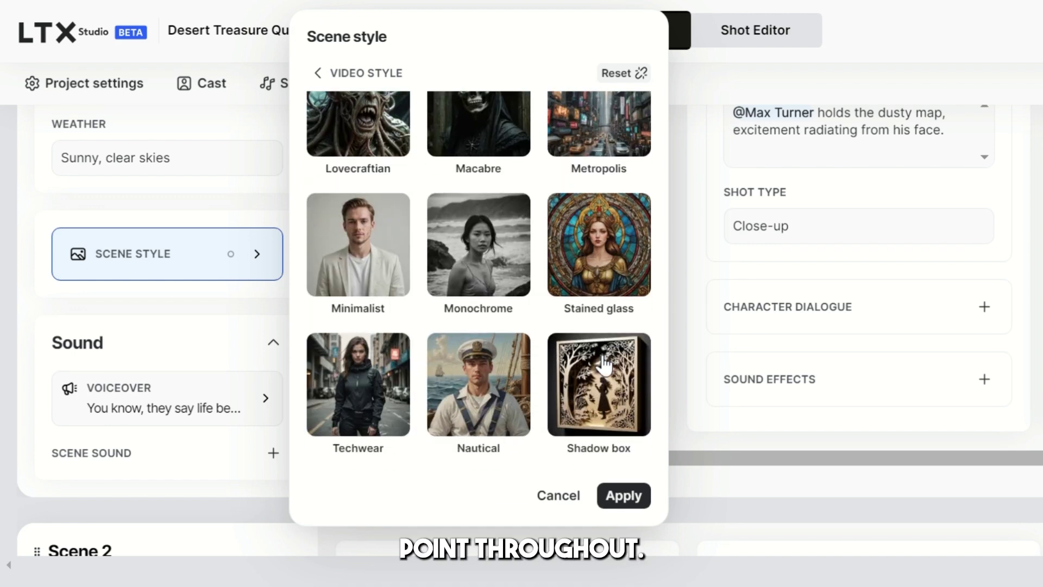
scroll(604, 365, down, 3)
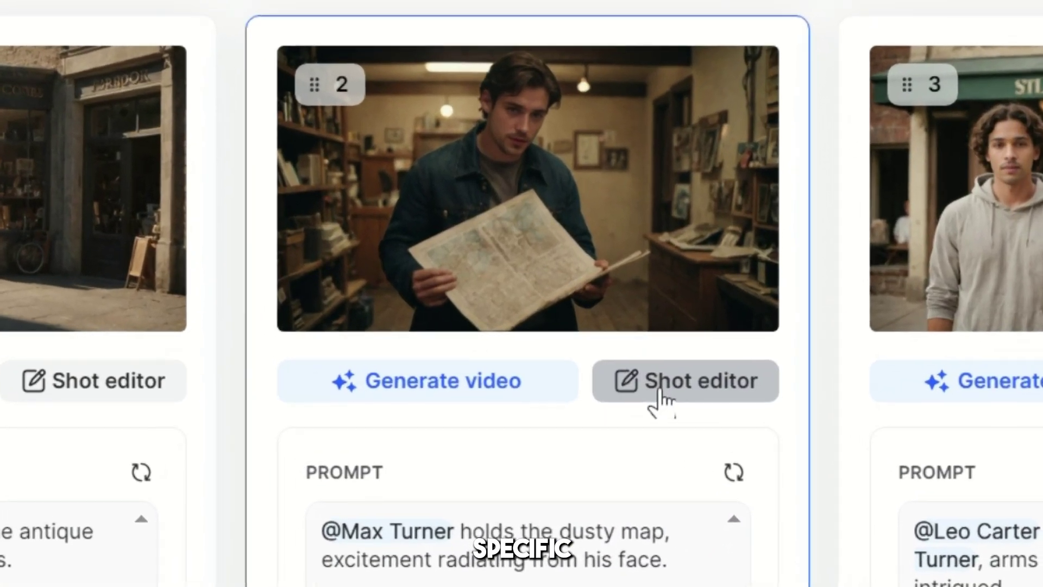
Open Scene 1's second shot in the shot editor and select shot 2 of Scene 2
click(717, 356)
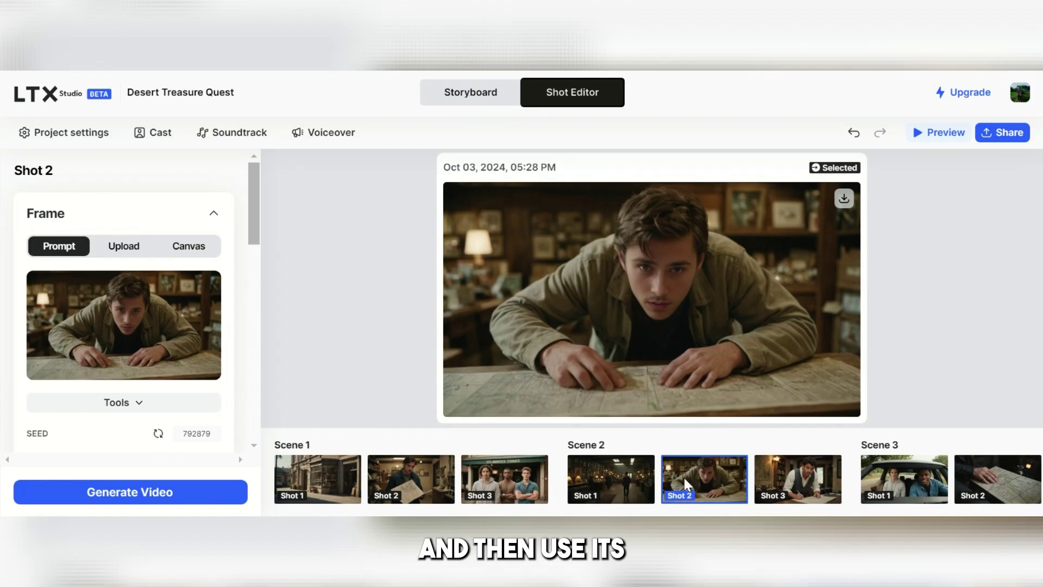
click(683, 475)
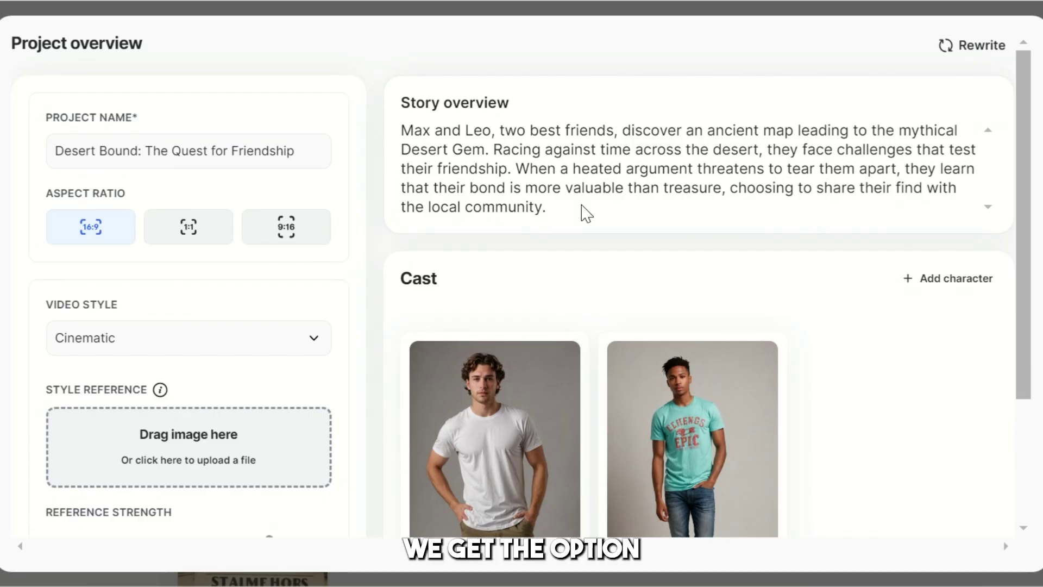
Open the first cast member for editing and shorten the character name to the first name only
scroll(531, 489, down, 2)
mouse_move(559, 480)
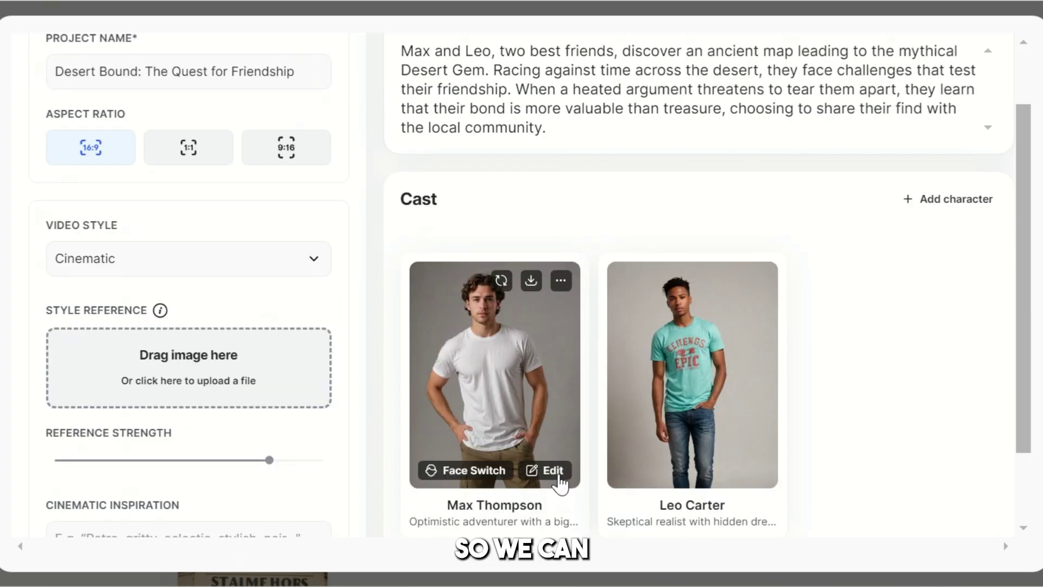
click(557, 473)
key(BackSpace)
key(BackSpace)
key(BackSpace)
key(BackSpace)
key(BackSpace)
key(BackSpace)
key(BackSpace)
key(BackSpace)
key(BackSpace)
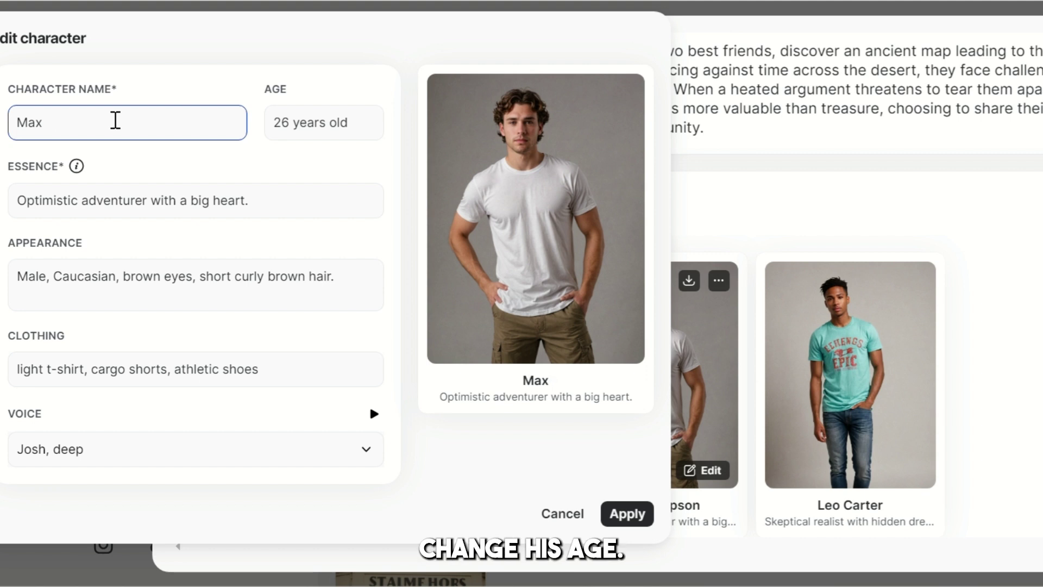
Set the character's age to 36 years old, apply the edit, and begin adding another character to the cast
click(343, 121)
key(ctrl+a)
text(36 years old)
click(627, 513)
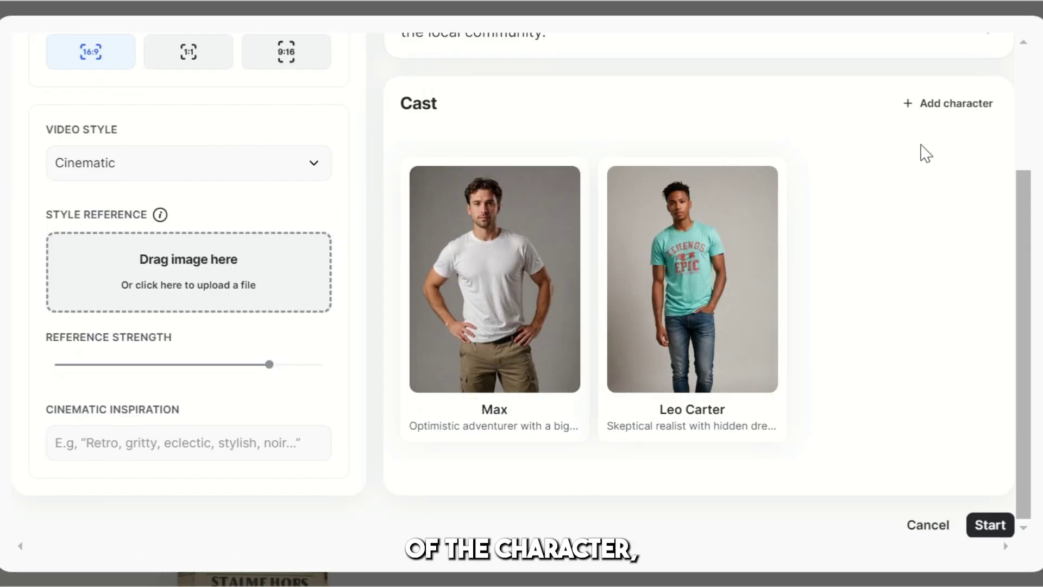
click(935, 106)
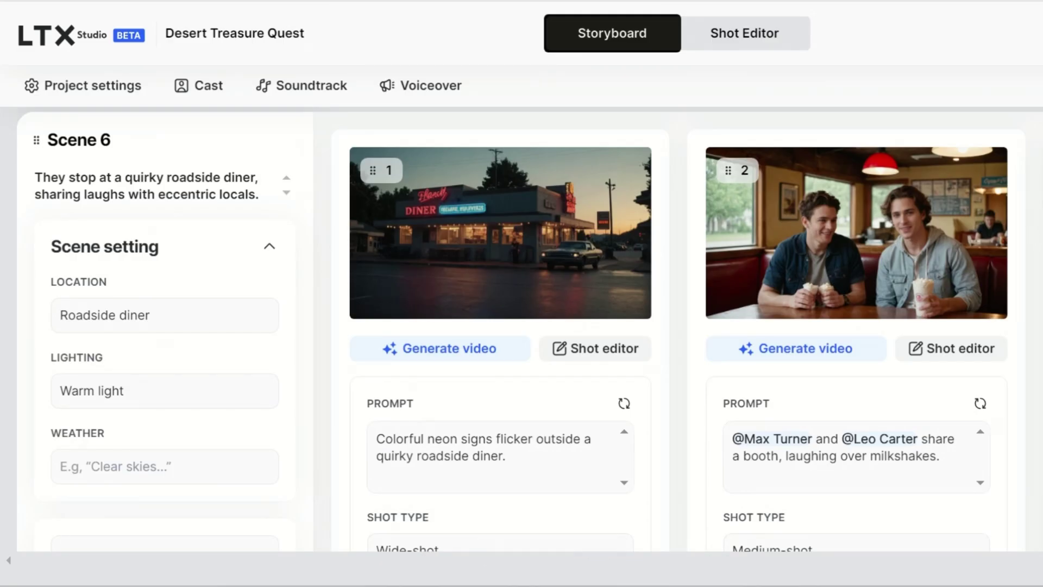
Change the prompt of Scene 6's second shot to "give him blonde hair" for the tagged male character
scroll(529, 329, down, 2)
scroll(530, 329, up, 3)
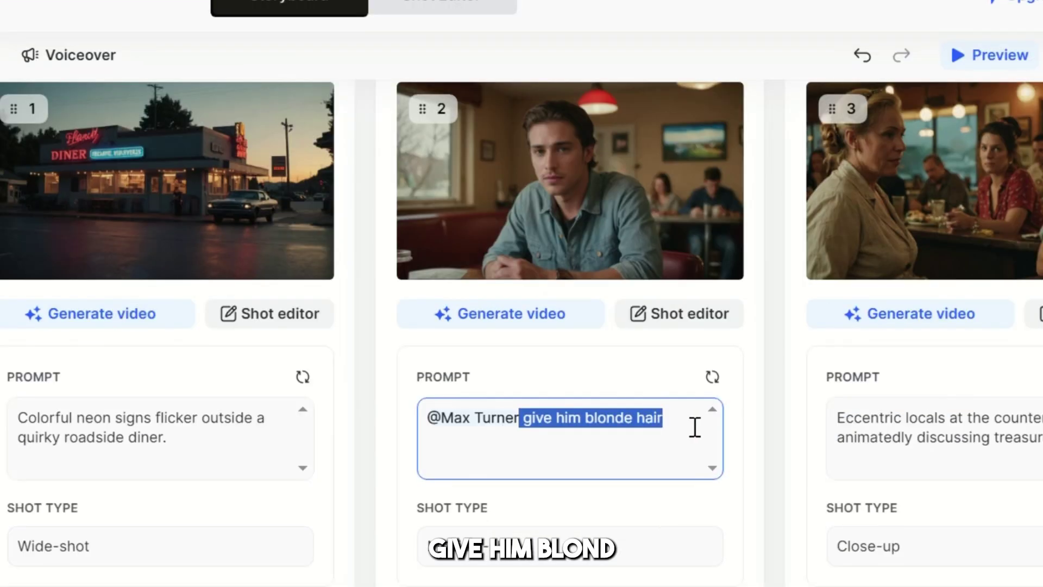
click(611, 479)
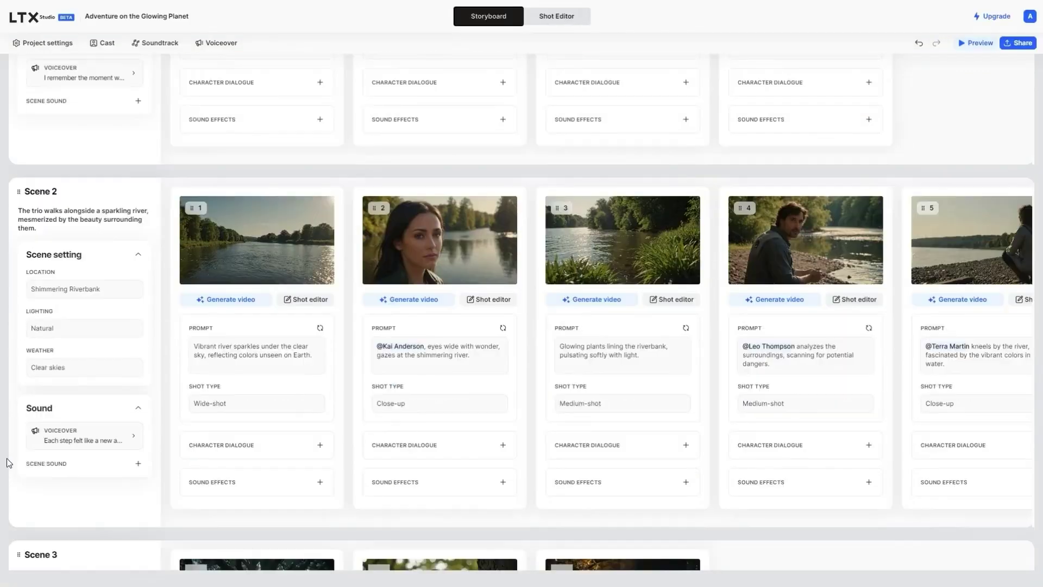
Look through the scenes and shots in the storyboard of the Adventure on the Glowing Planet project
scroll(8, 462, down, 8)
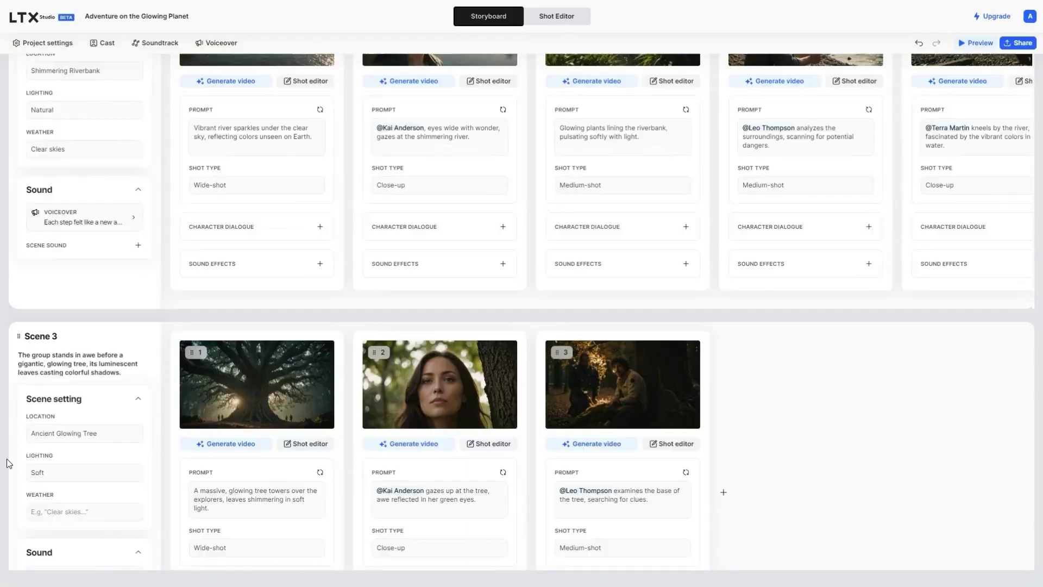
scroll(8, 461, down, 12)
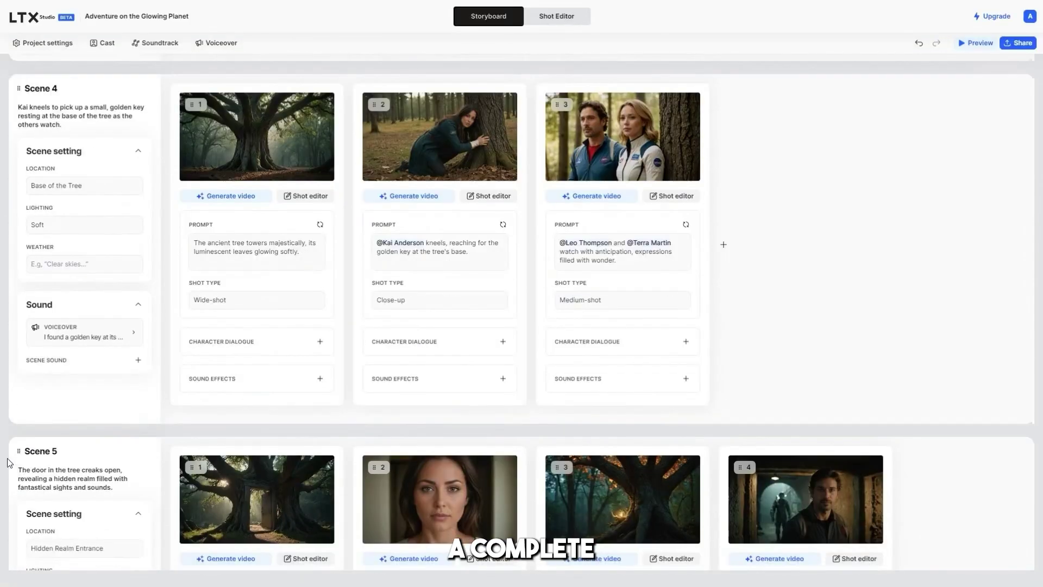
scroll(10, 462, down, 10)
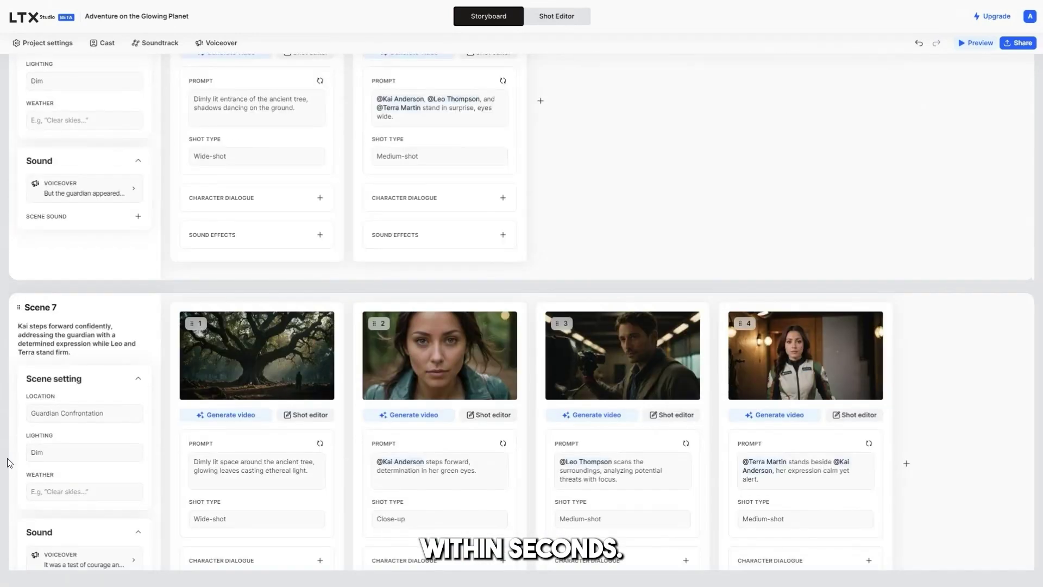
scroll(8, 461, down, 8)
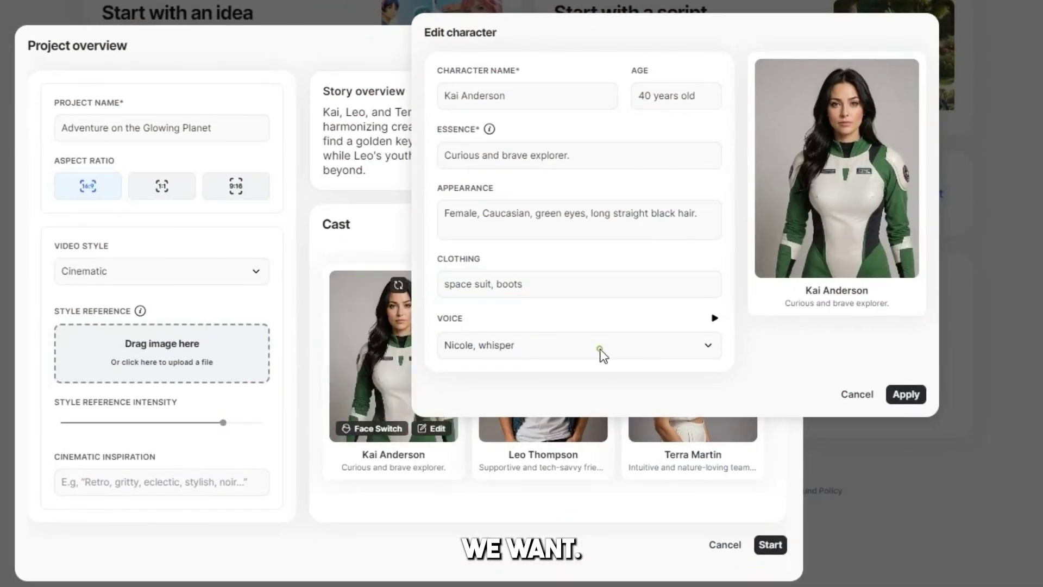
Browse the voice options for the space-suited character and preview the "Rachel, calm" voice
click(601, 352)
scroll(698, 416, down, 3)
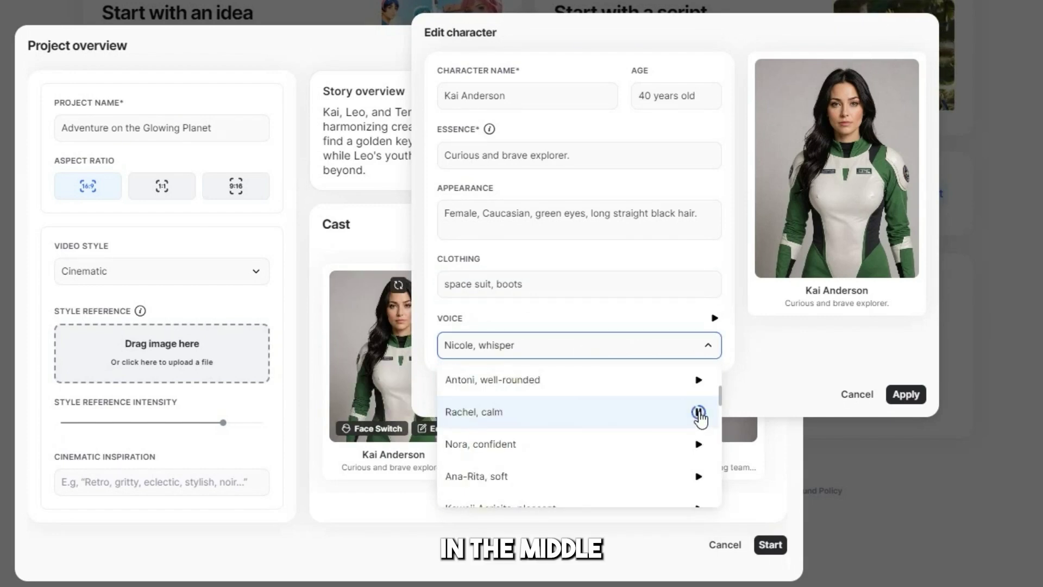
scroll(699, 421, down, 2)
click(699, 423)
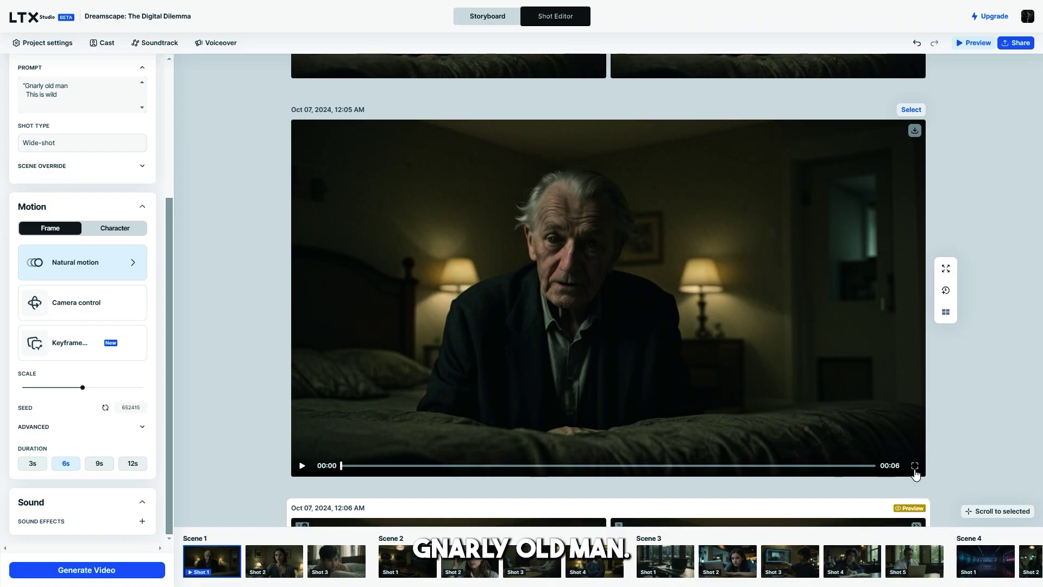
View the generated clip of the gnarly old man full screen and play it
click(914, 467)
click(184, 478)
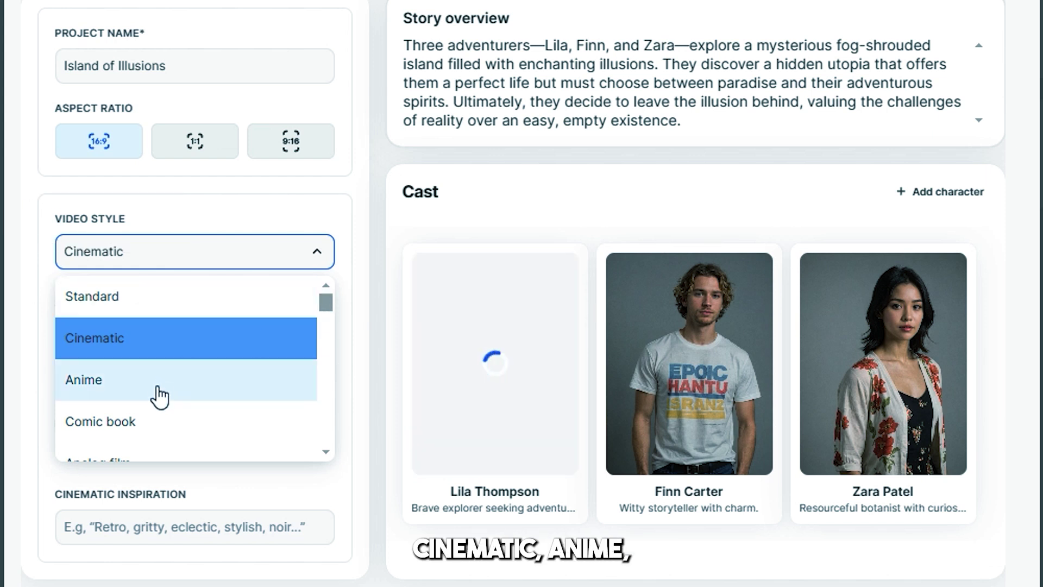
Browse the video style options for the Island of Illusions project and start it with the Cinematic style
scroll(121, 347, down, 3)
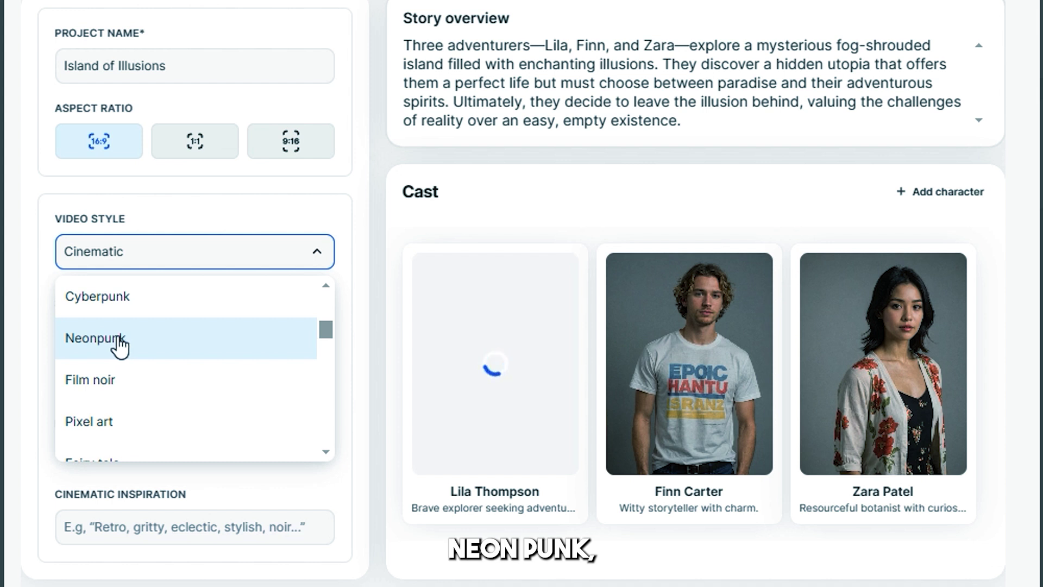
scroll(158, 373, down, 3)
drag(328, 352, 331, 412)
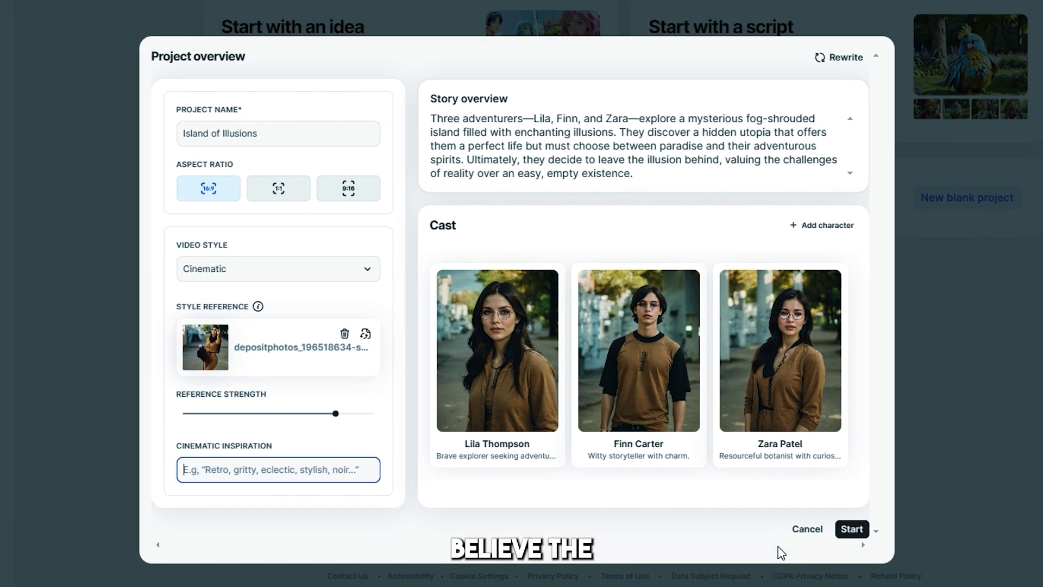
click(855, 532)
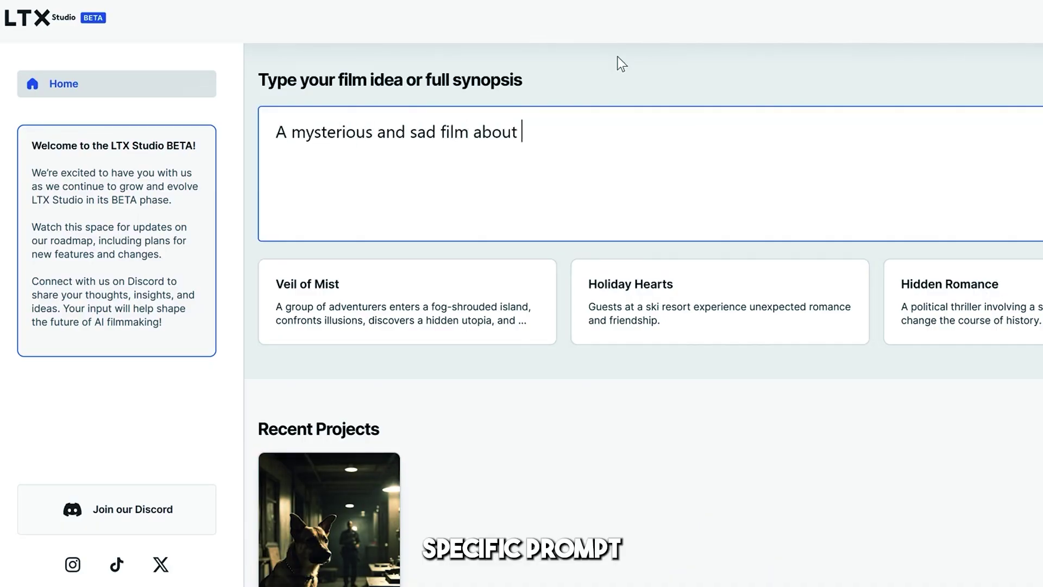
Write the film idea "A mysterious and sad film about the last survivors of a zombie apocalypse"
text(t the last survivors of a zombie apocalypse)
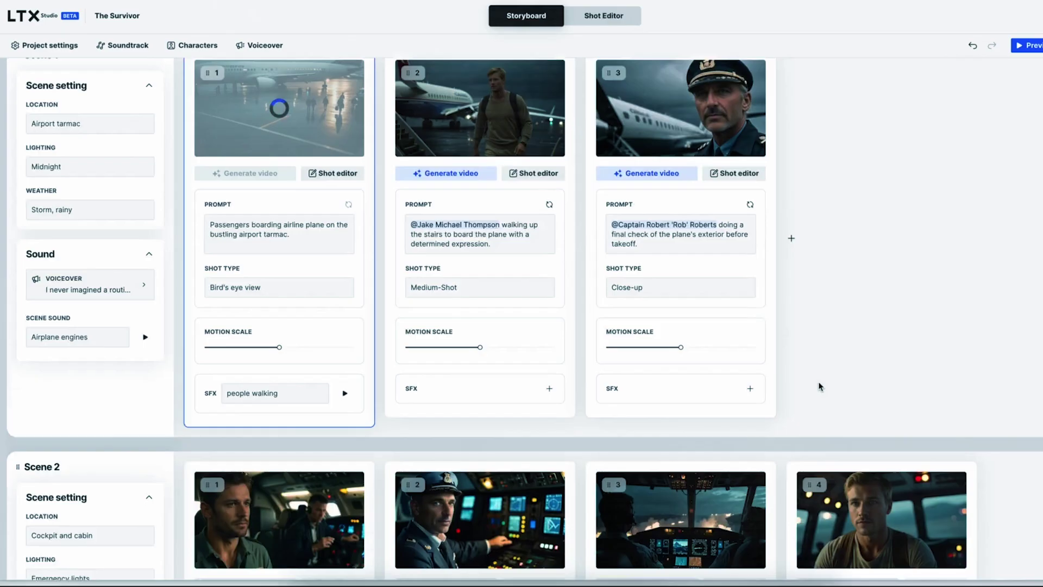
Look through the scenes in the storyboard of The Survivor project
scroll(815, 379, down, 20)
scroll(809, 378, down, 12)
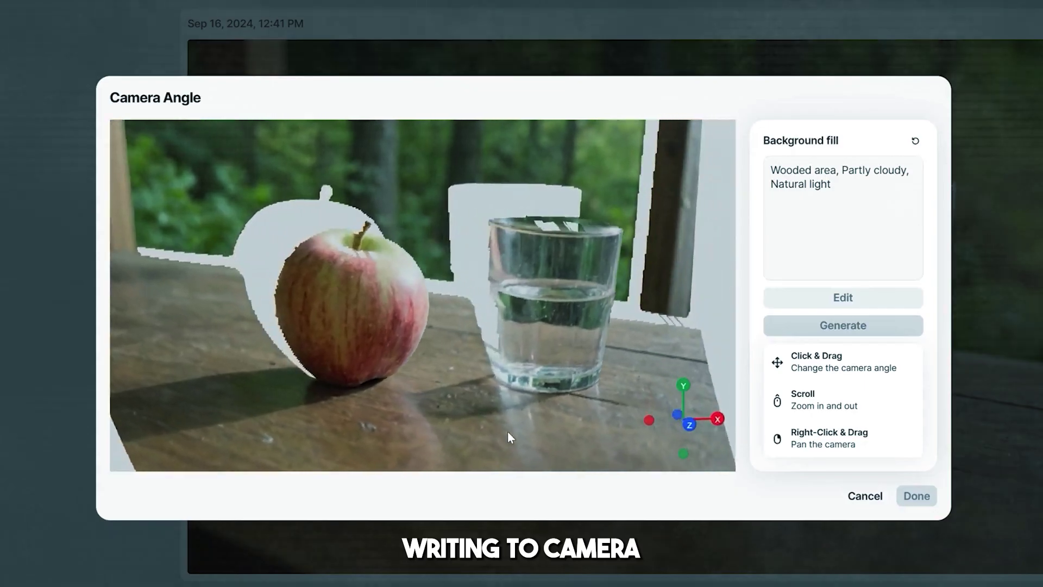
Orbit the camera angle around the apple and water glass in the shot
drag(508, 431, 549, 381)
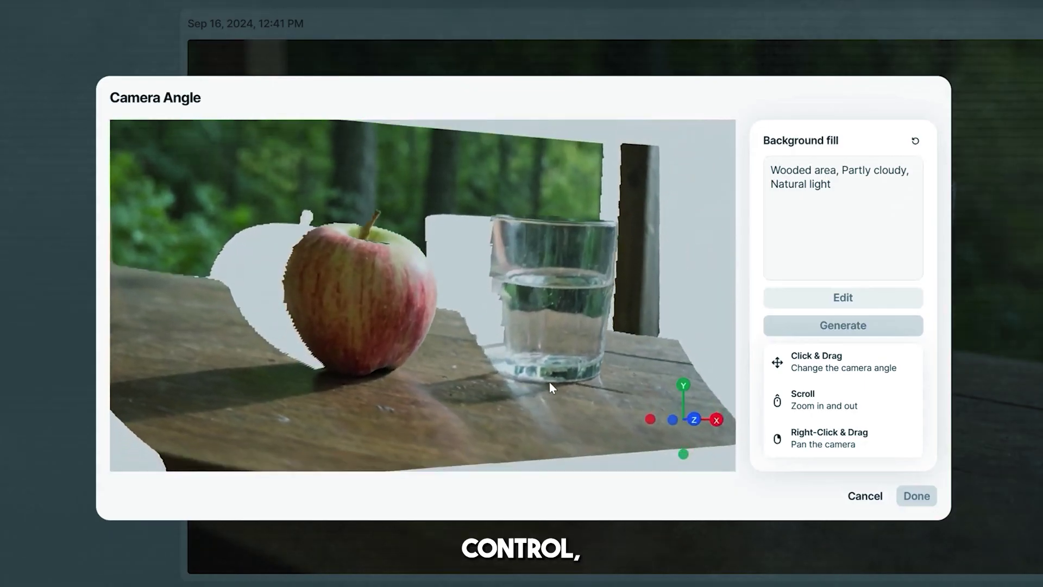
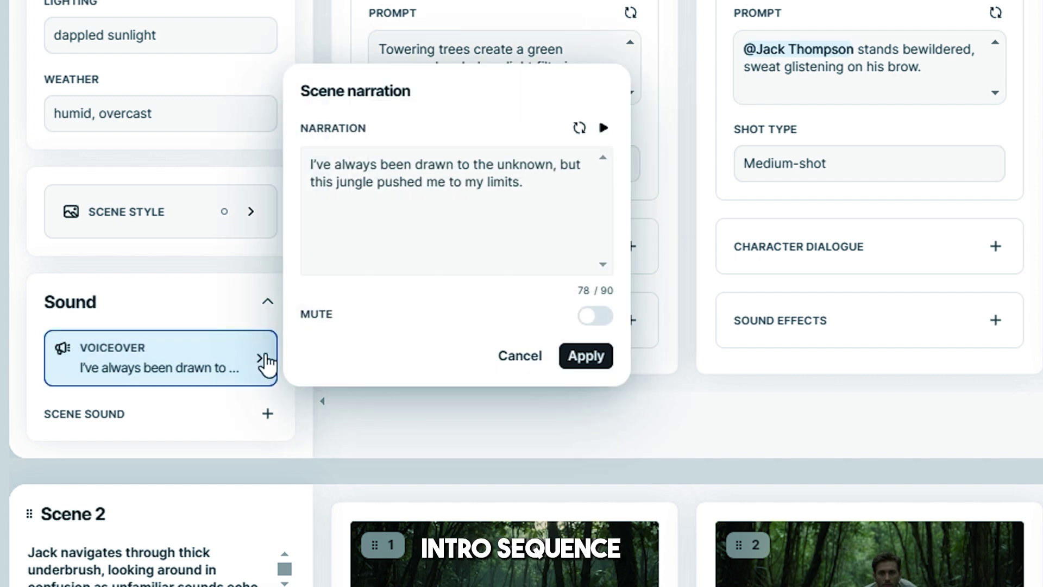
Play the Scene 1 voiceover narration and open the first cast member of Chasing the Storm for editing
click(602, 129)
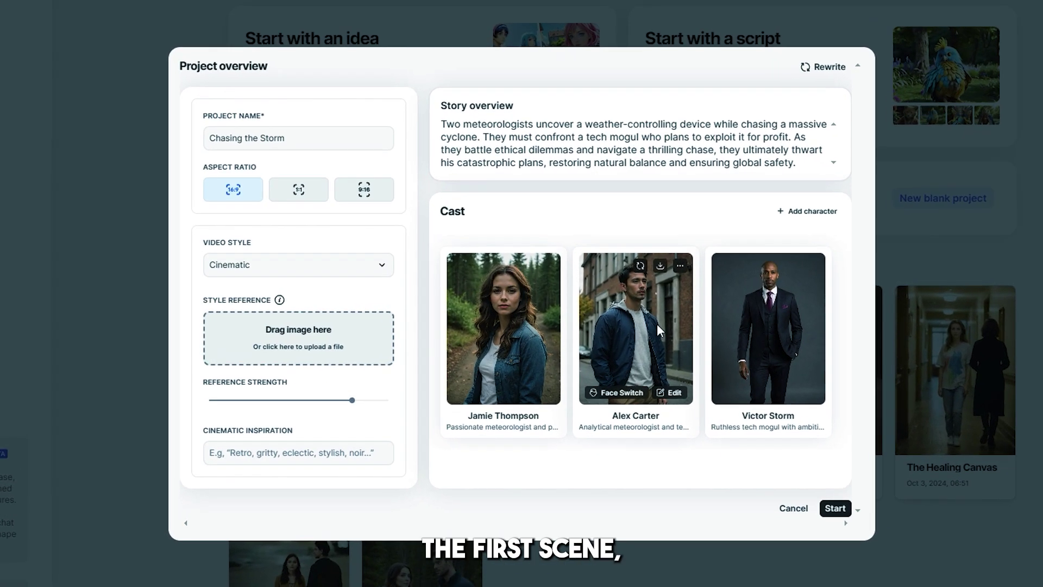
click(537, 392)
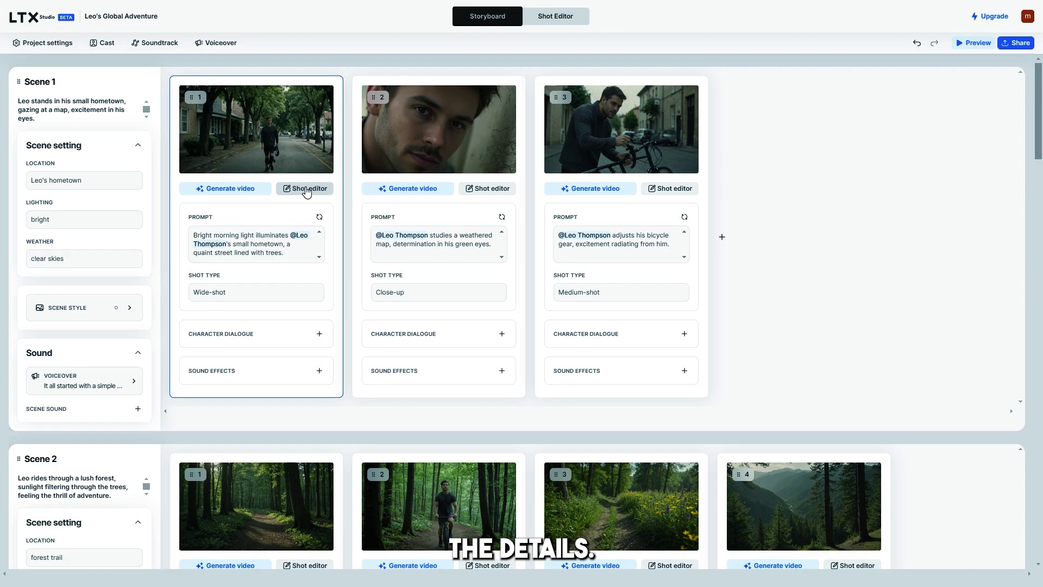
Open the first shot of Scene 1 in Leo's Global Adventure for editing and look through its shot type options
click(306, 188)
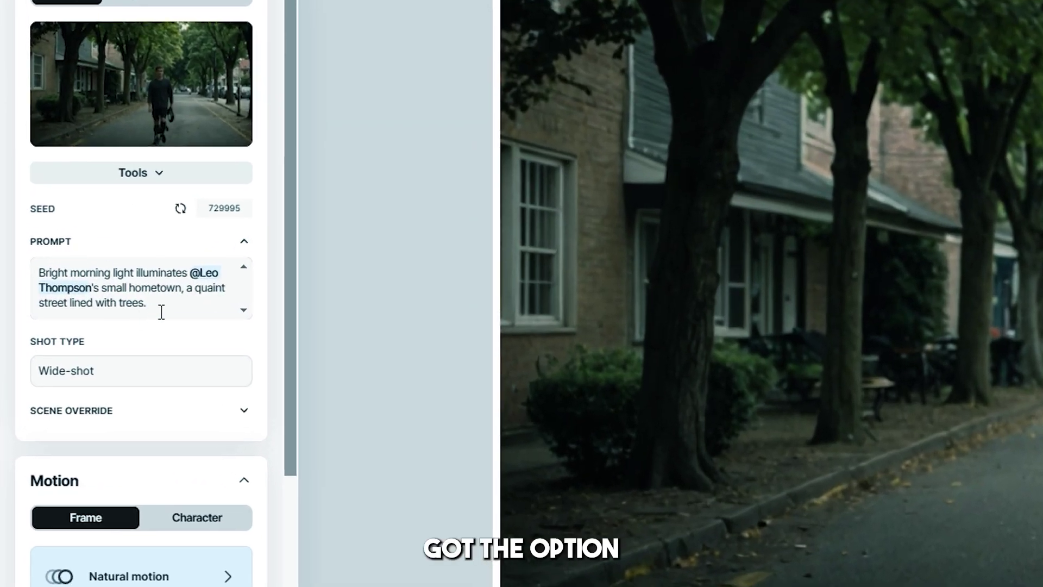
click(170, 368)
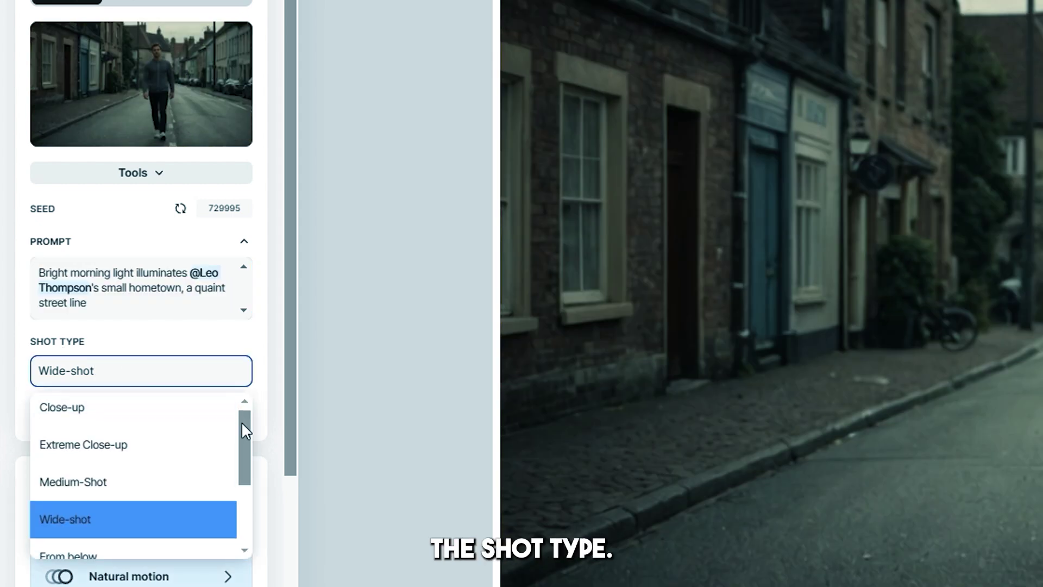
drag(241, 422, 235, 521)
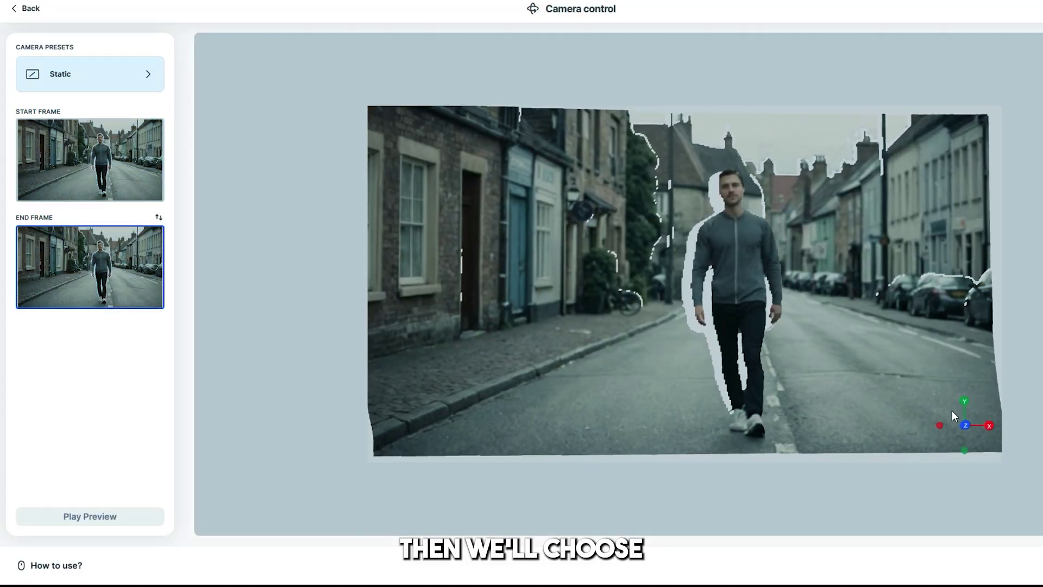
Orbit the end frame's camera slightly around the man walking down the street
mouse_move(951, 416)
mouse_down()
mouse_move(914, 416)
mouse_move(938, 430)
mouse_move(969, 423)
mouse_up()
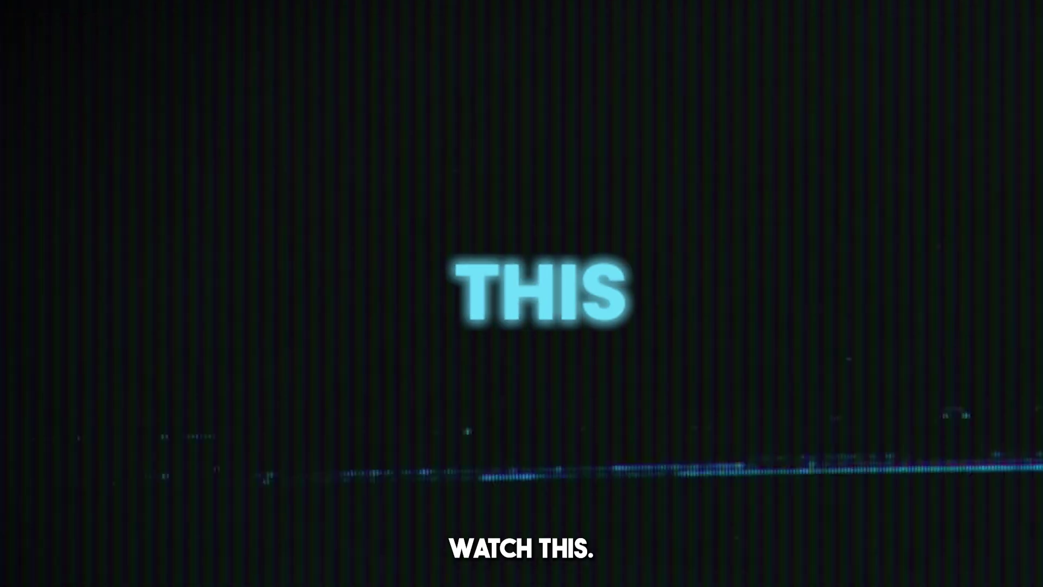
Browse the forest sound effects and assign Forest Ambience 02 to Shot 1 of Scene 1
scroll(326, 380, down, 1)
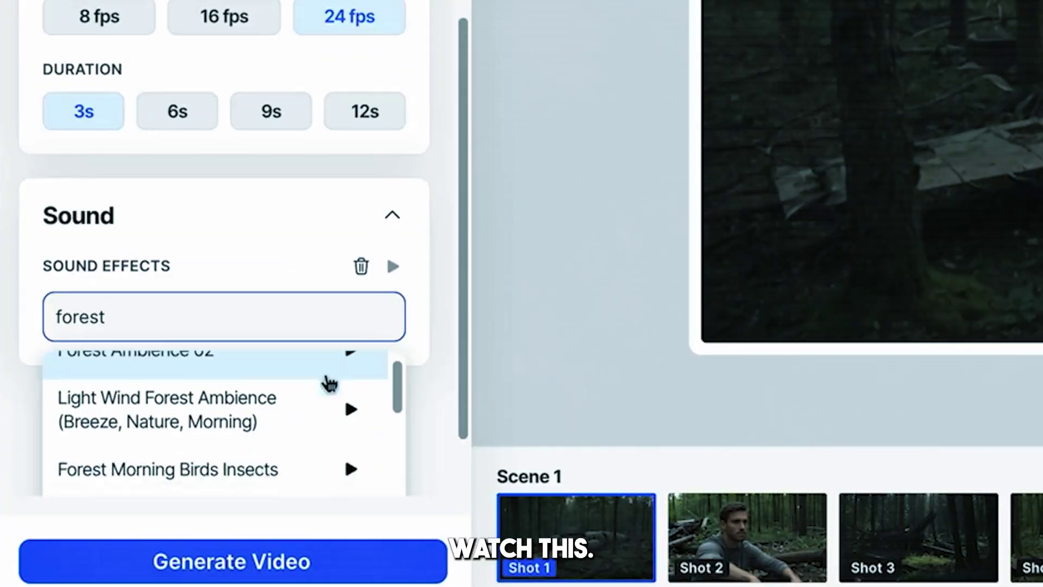
scroll(328, 381, up, 1)
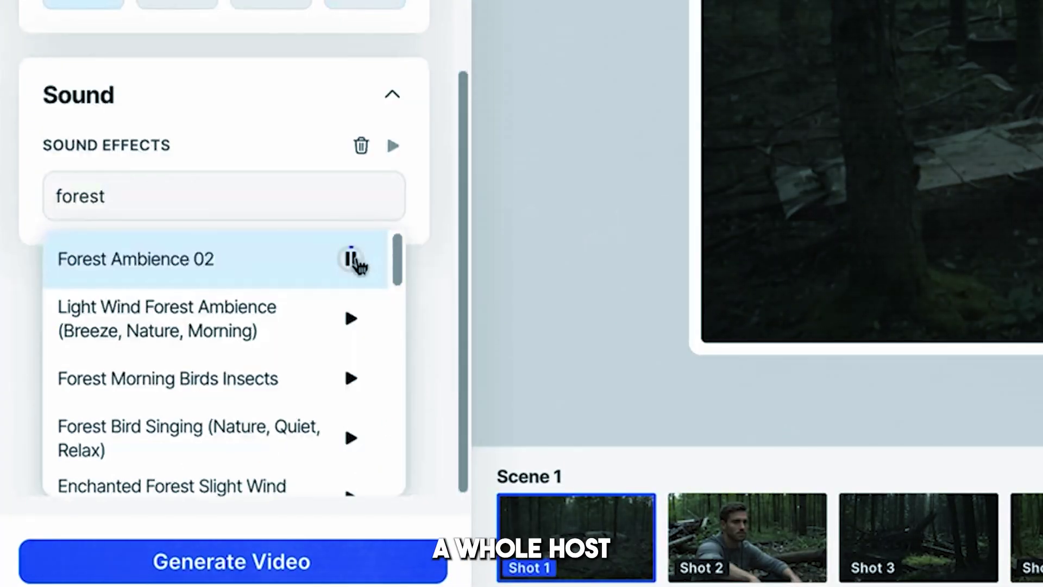
click(209, 266)
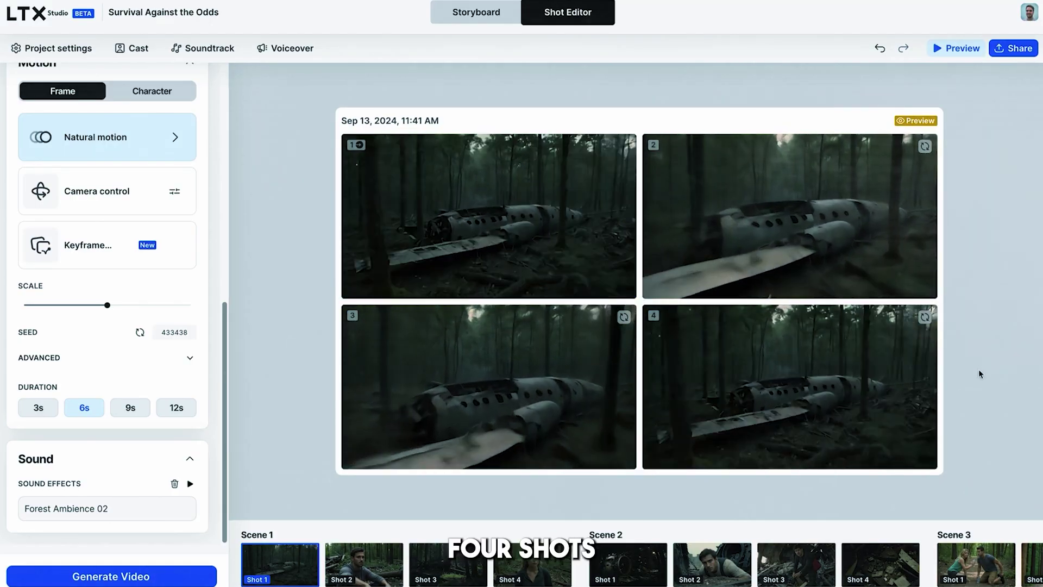
Choose the fourth motion preview of the plane wreck shot and play the resulting 6-second video
click(902, 458)
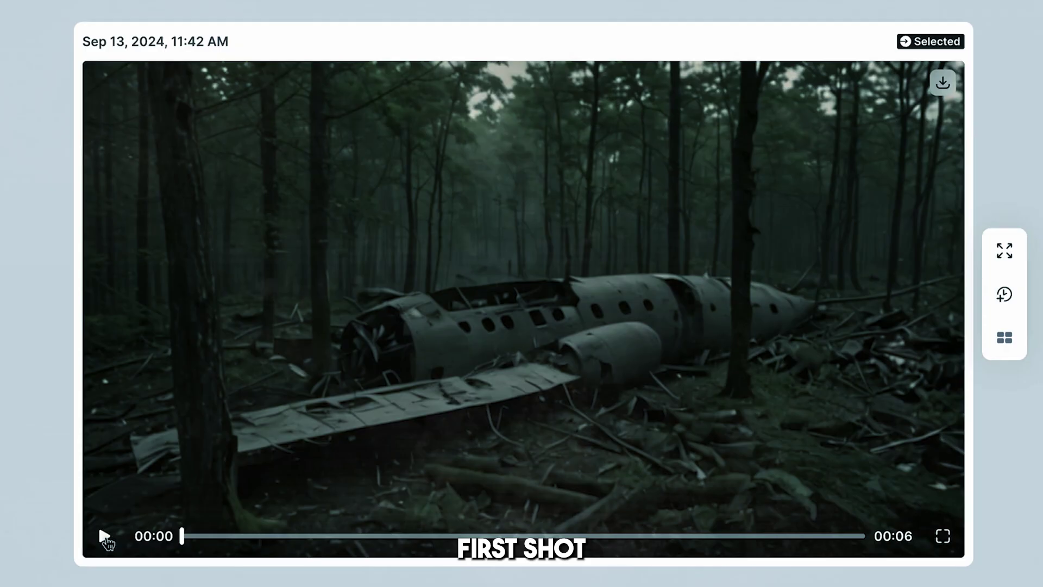
click(356, 455)
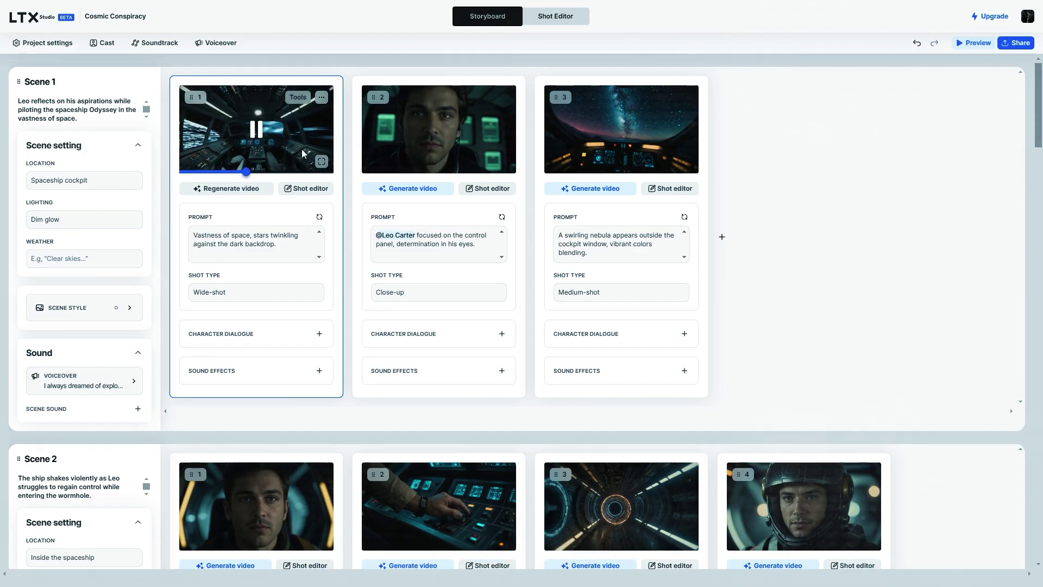
Play the spaceship cockpit video from Scene 1 of Cosmic Conspiracy in full screen
click(322, 161)
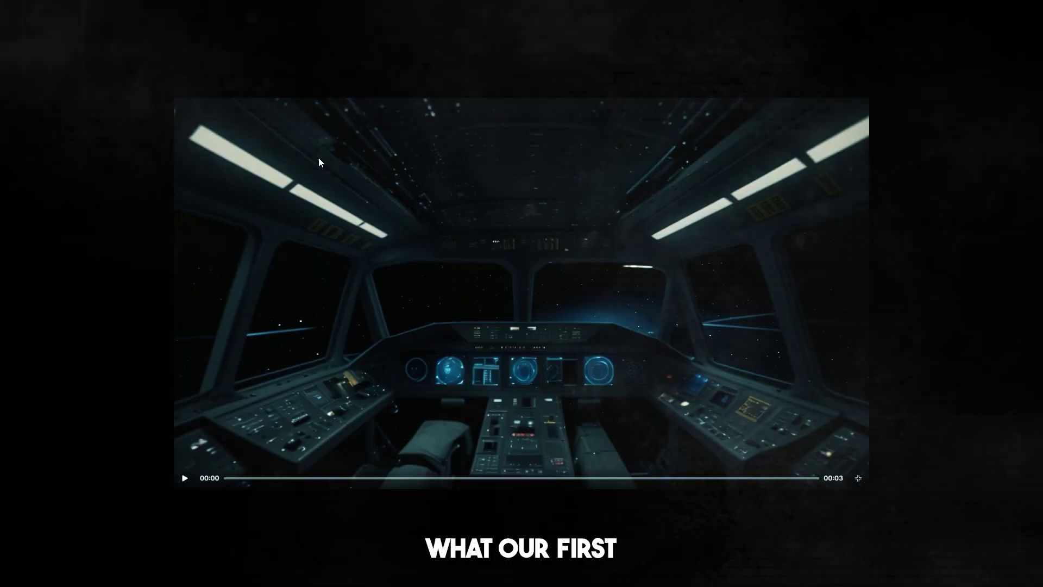
click(188, 478)
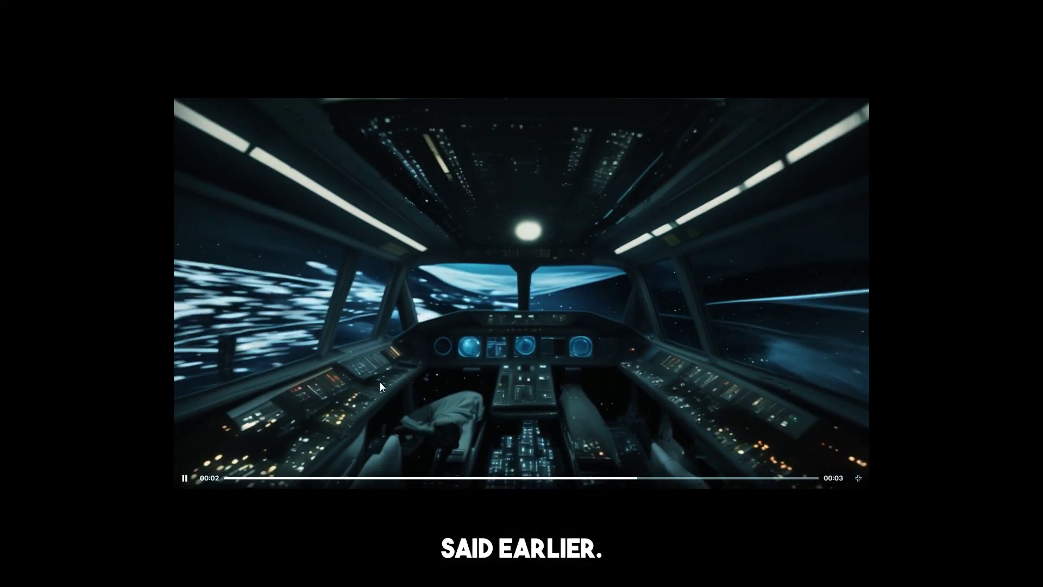